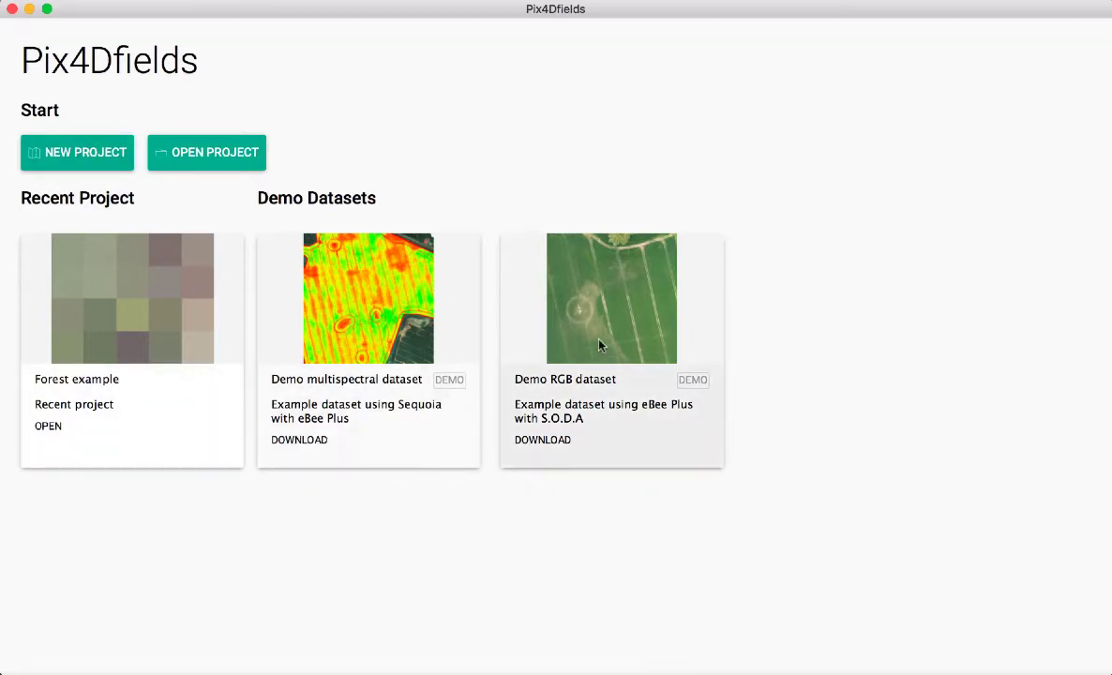
Create a new project named 'example 1'.
click(84, 156)
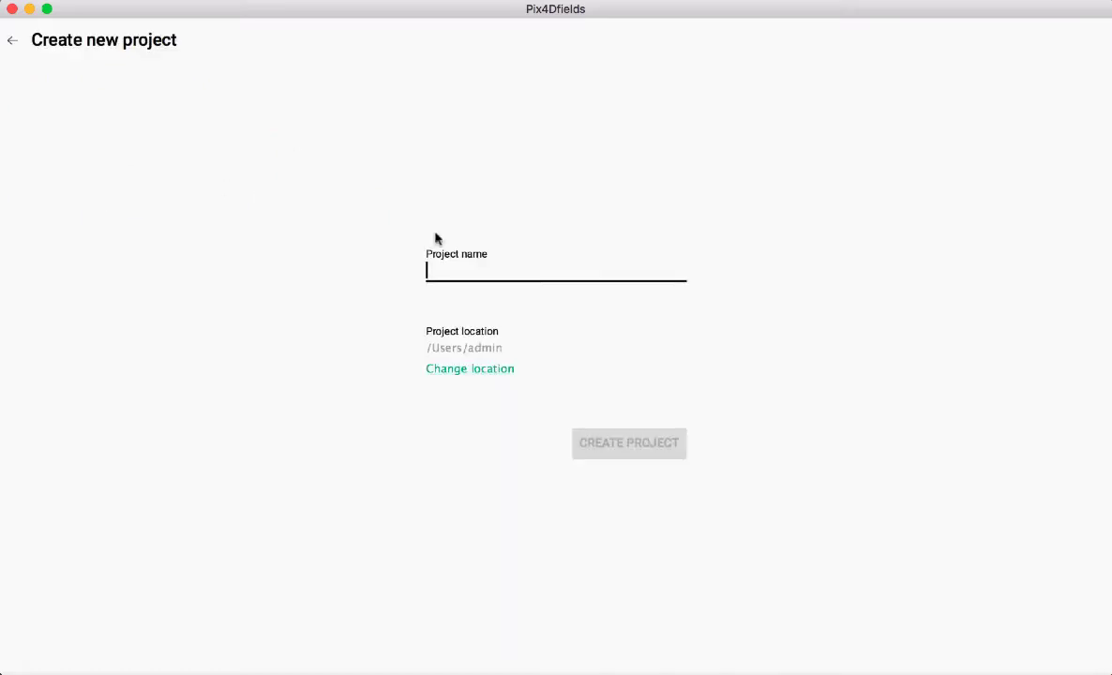
text(example 1)
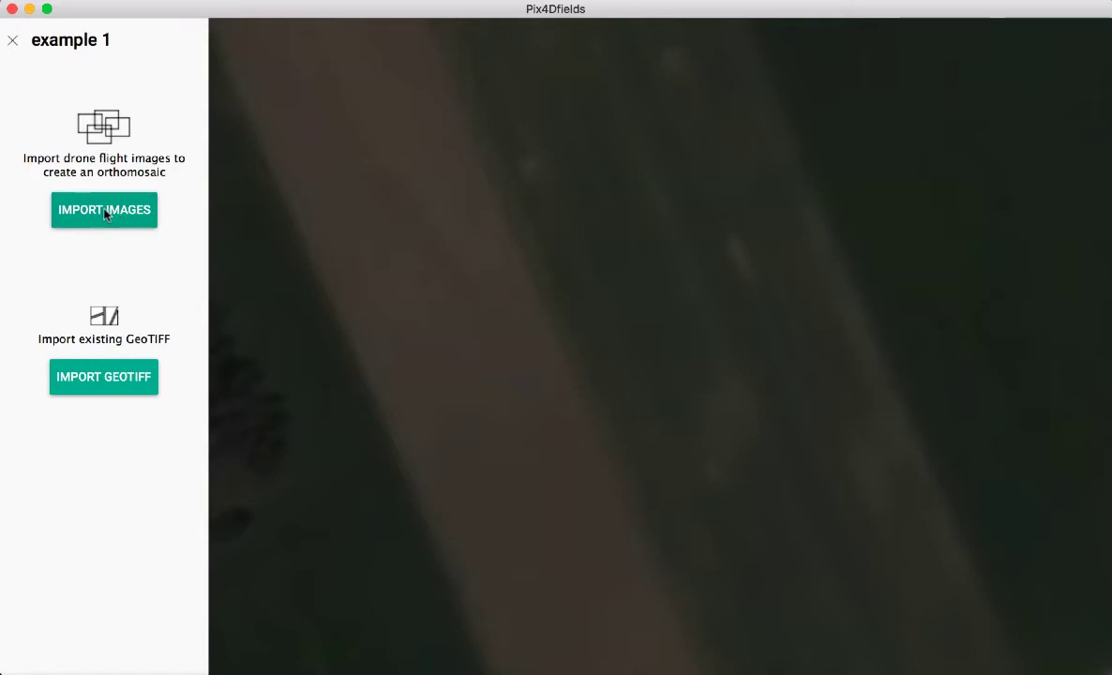
Import all 1340 drone images from folder 0022 into the project.
click(105, 212)
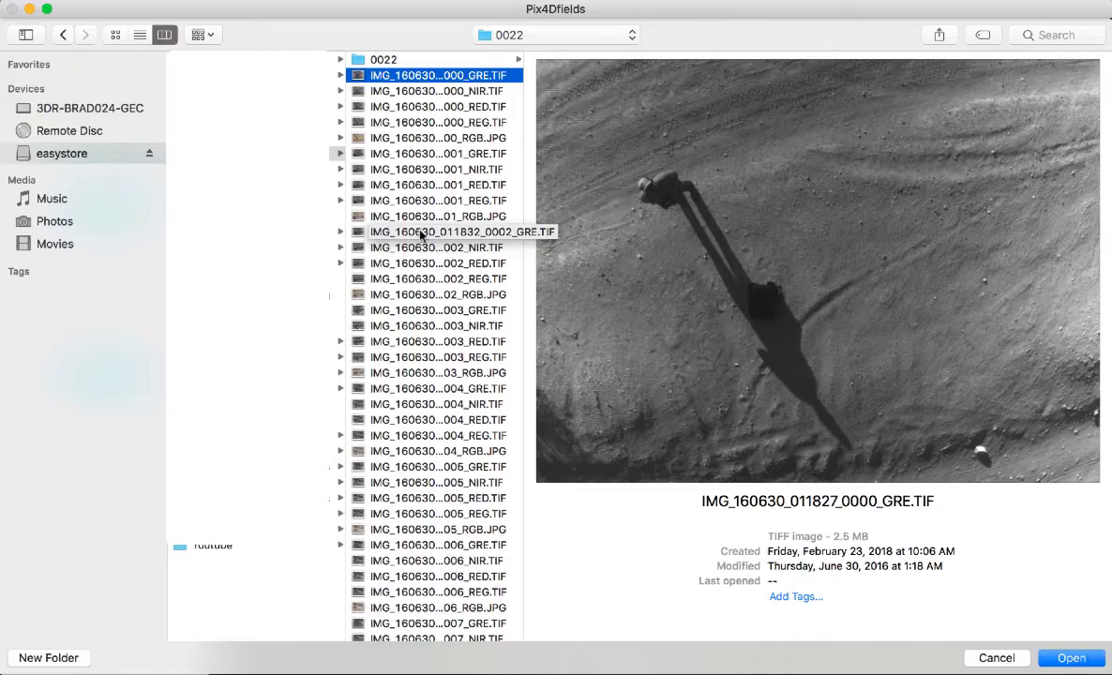
scroll(418, 319, down, 20)
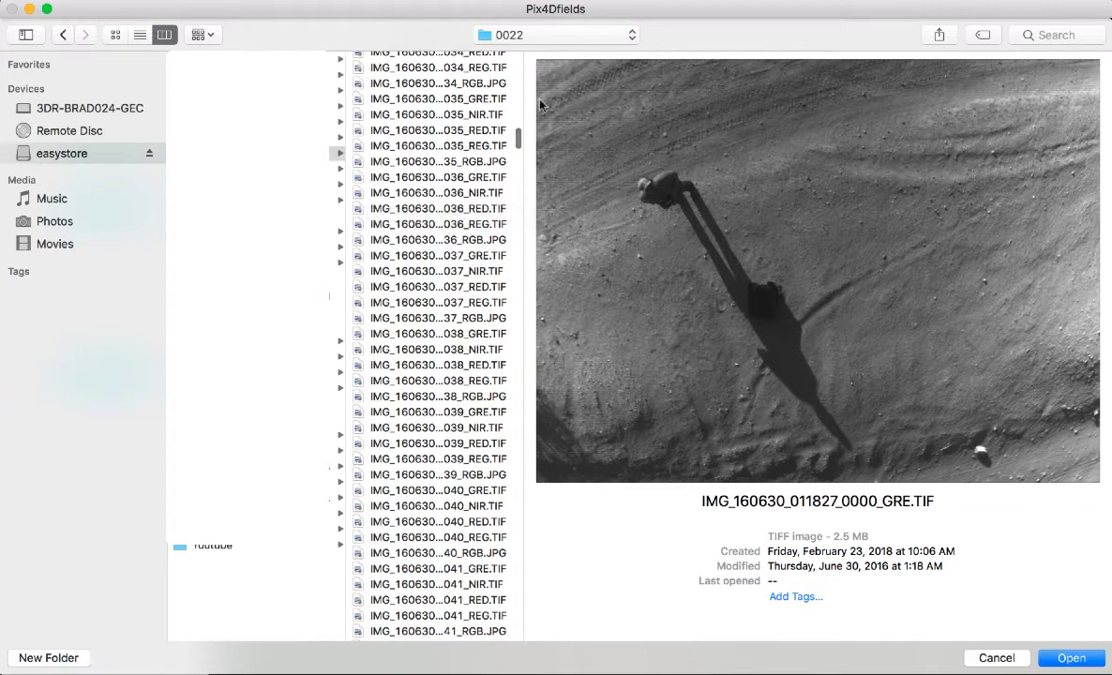
drag(517, 139, 527, 605)
scroll(492, 586, down, 8)
scroll(492, 586, down, 10)
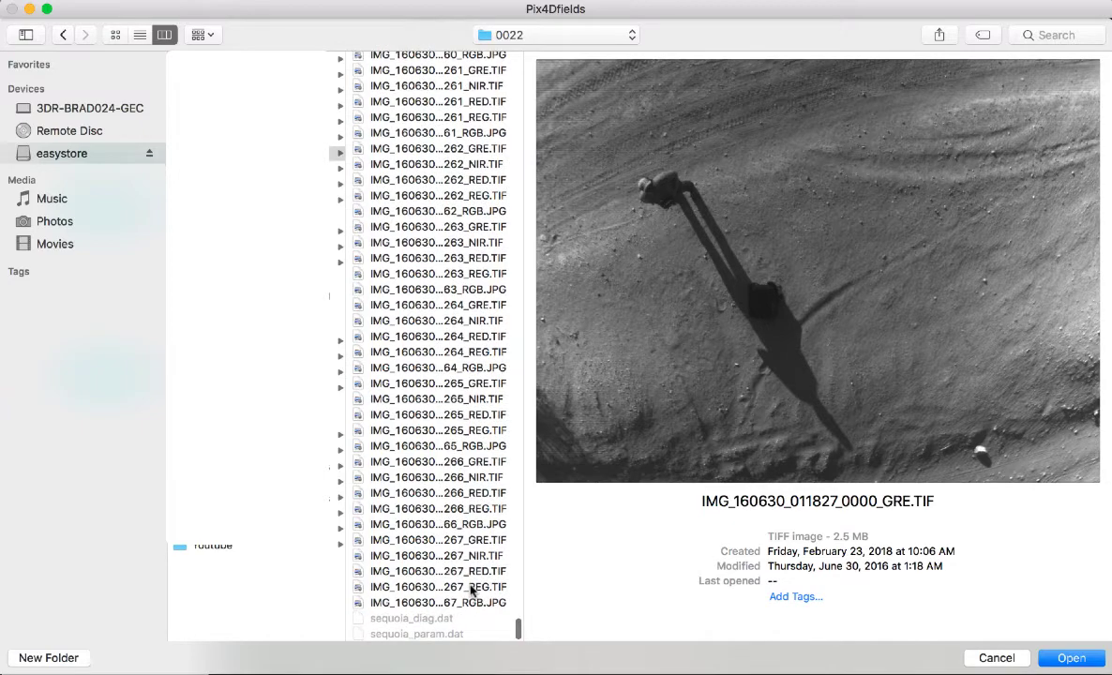
shift+click(471, 587)
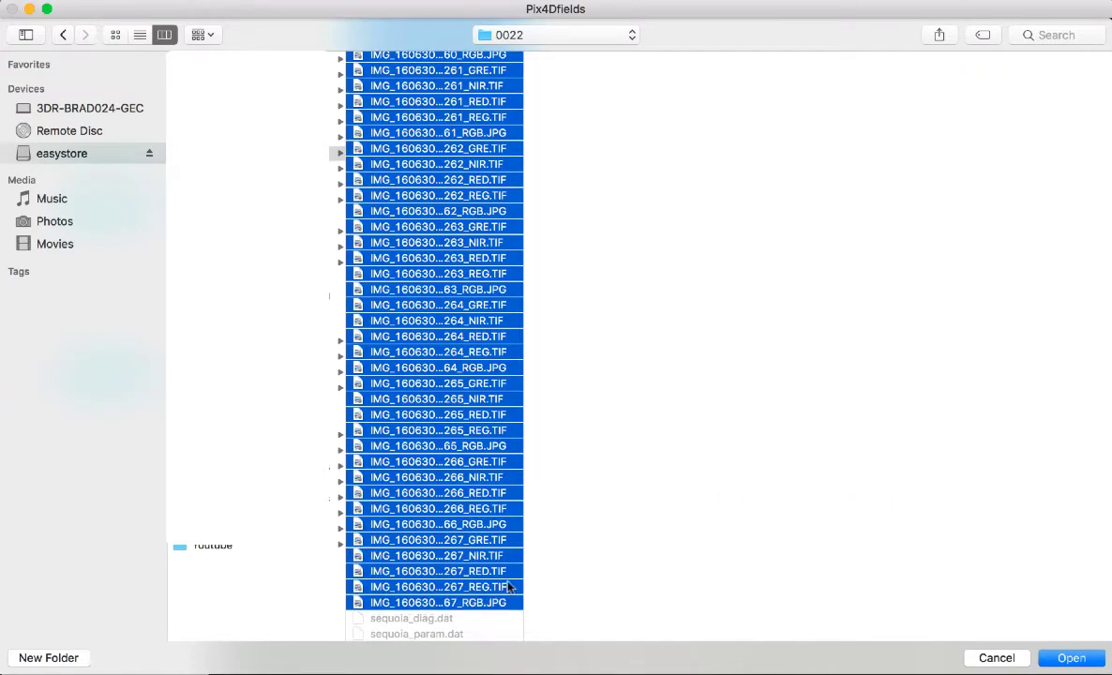
click(1072, 657)
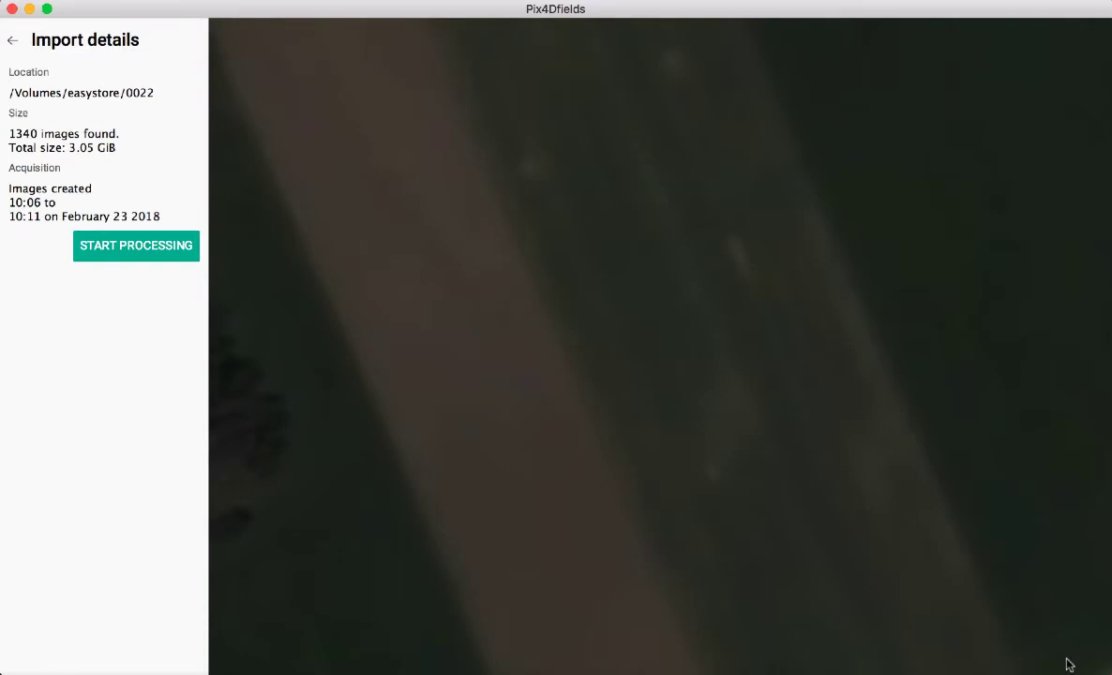
Start processing the orthomosaic from the imported images and let it finish.
click(128, 246)
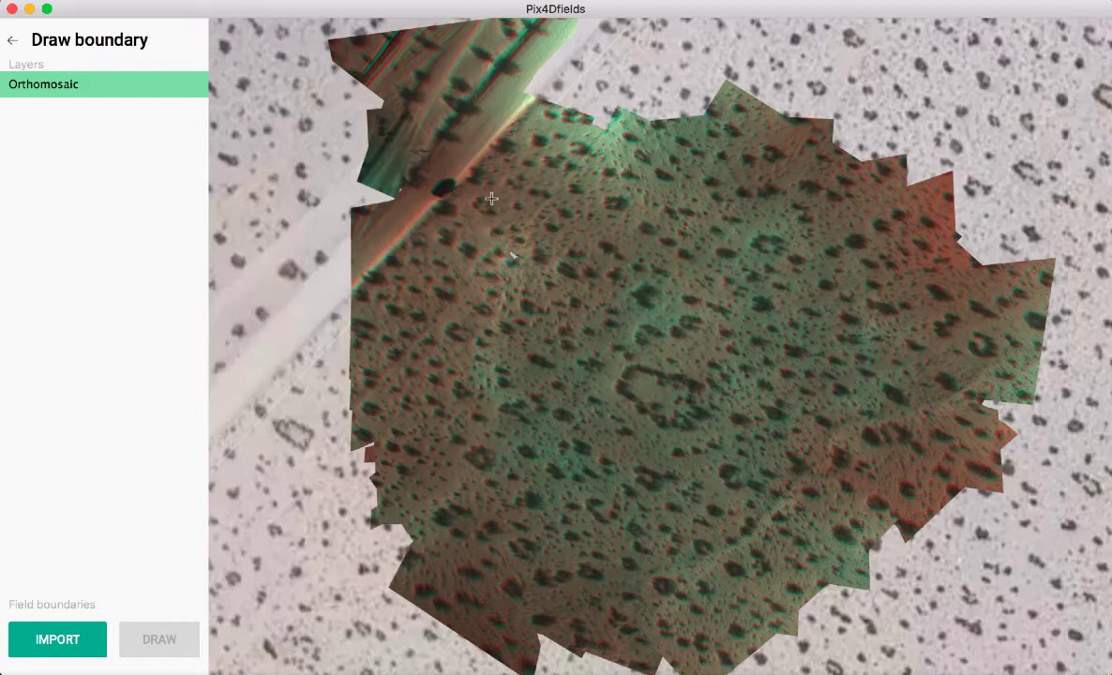
Draw a seven-corner polygon field boundary around the desert orthomosaic.
click(491, 199)
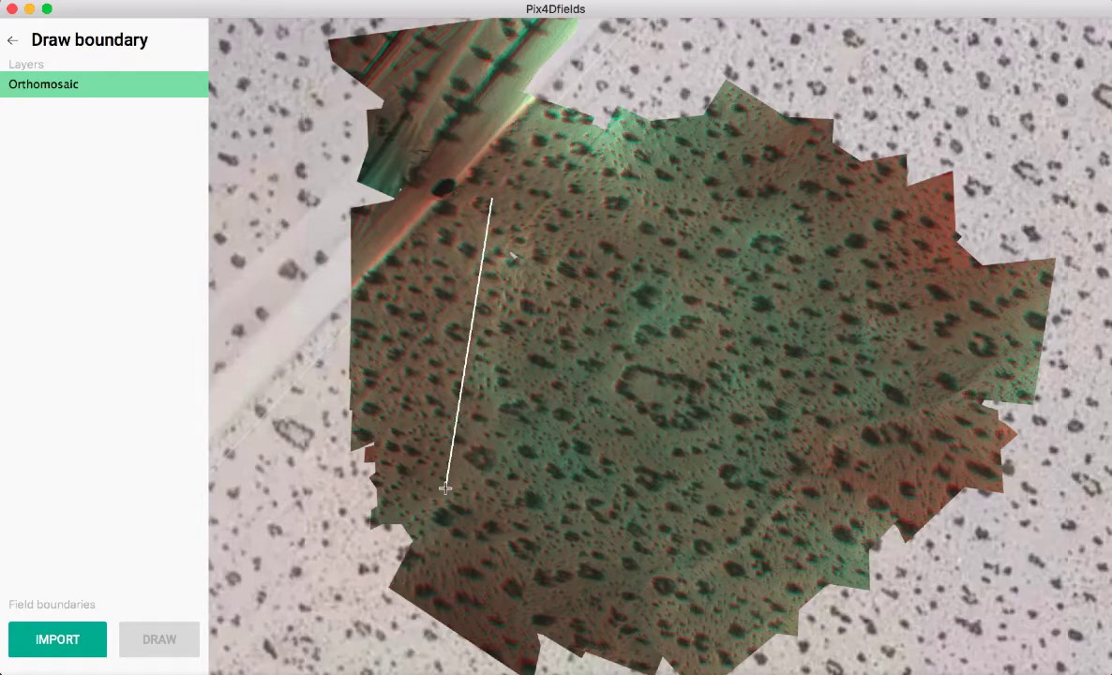
click(445, 488)
click(699, 609)
click(897, 467)
click(941, 301)
click(828, 168)
click(690, 157)
click(493, 188)
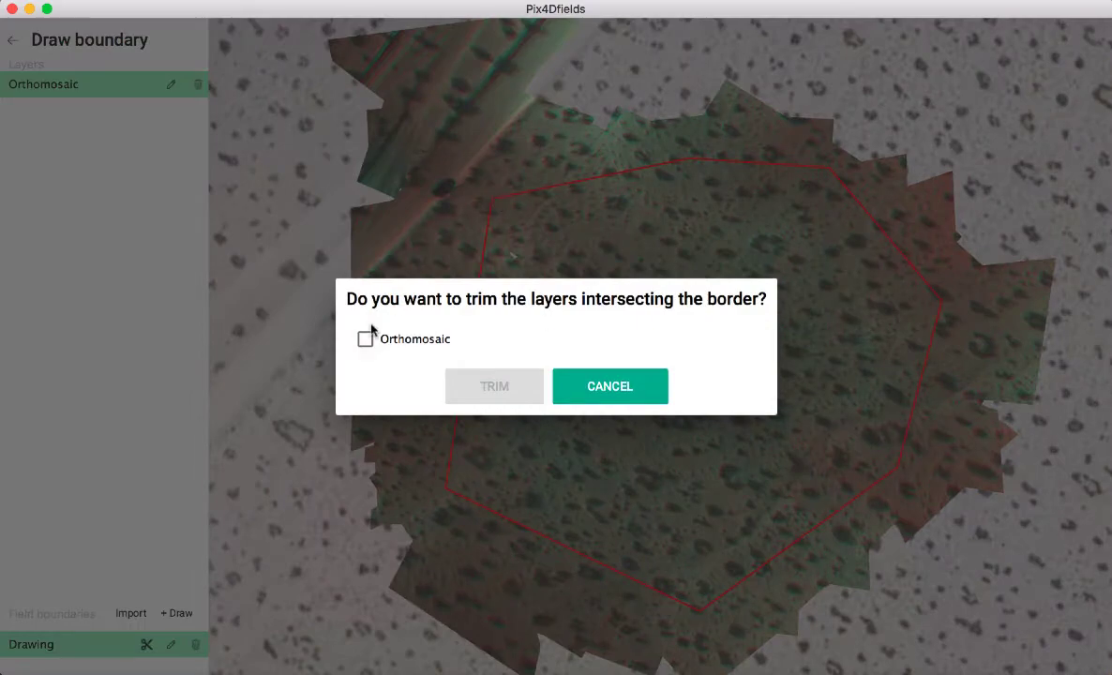
Trim the orthomosaic to the boundary, creating the Orthomosaic - Drawing layer.
click(365, 337)
click(521, 395)
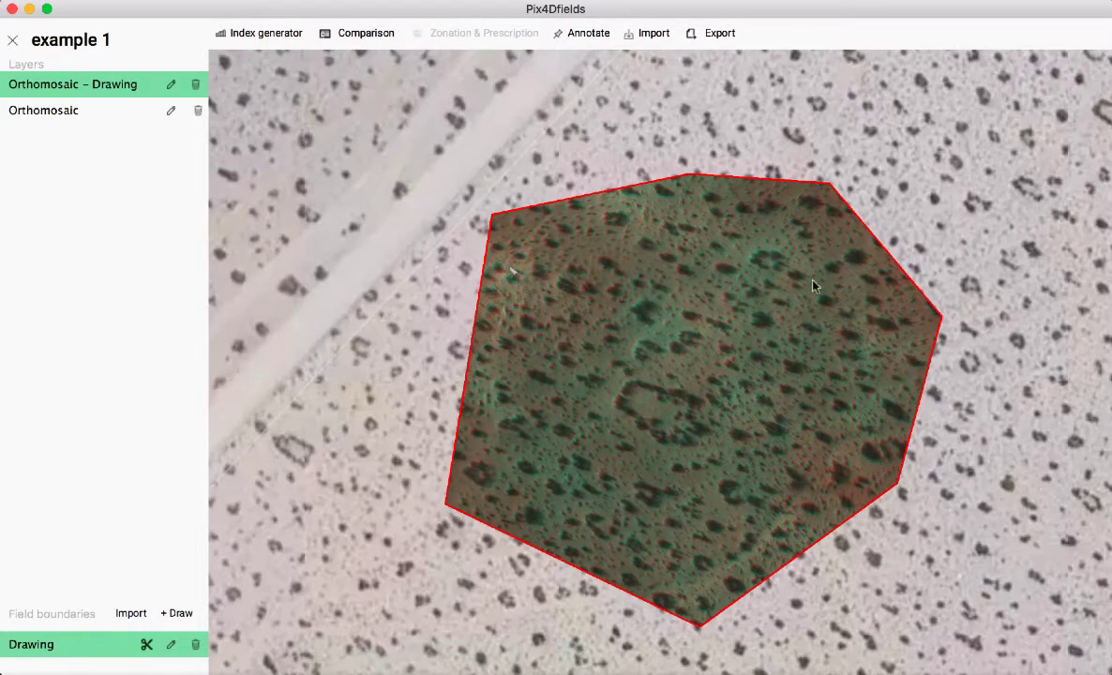
scroll(635, 375, up, 3)
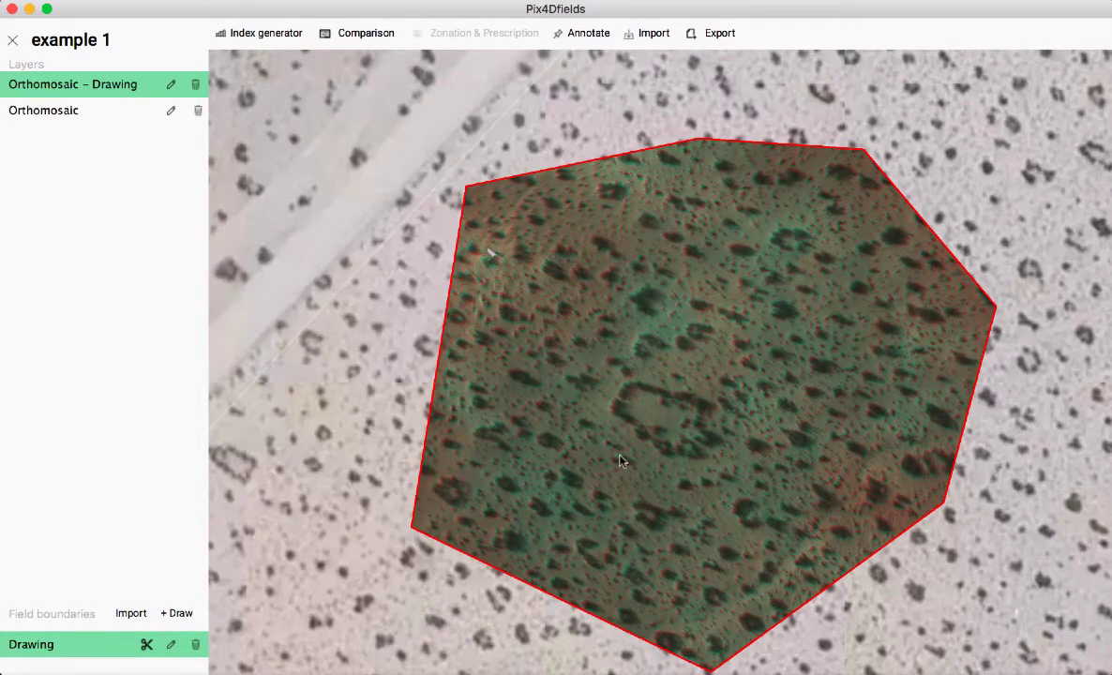
Generate GNDVI, LCI, SIPI2, NDRE and NDVI layers with all indices checked.
click(263, 36)
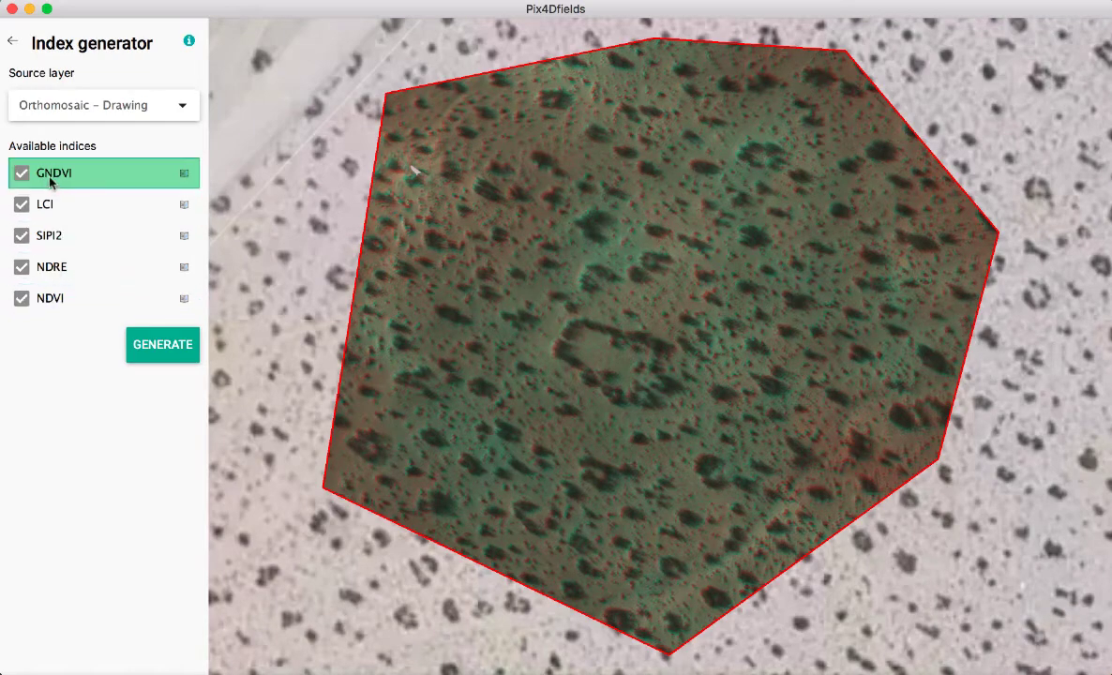
click(146, 347)
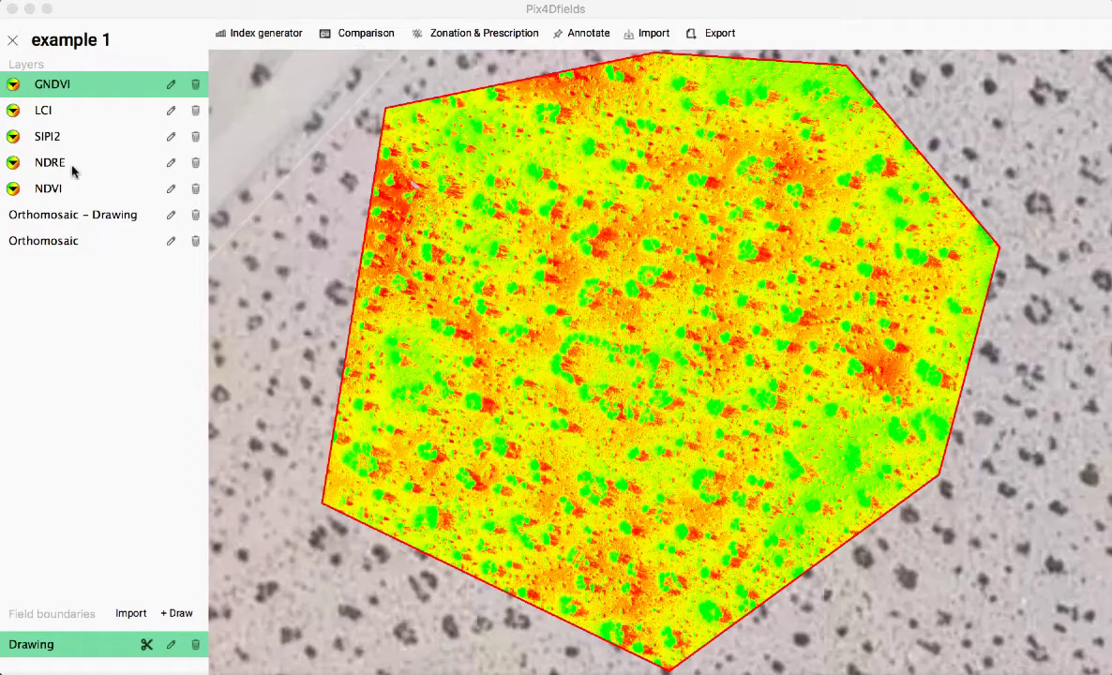
Preview the LCI, SIPI2, NDRE and NDVI layers, then return to GNDVI.
click(54, 114)
click(55, 136)
click(58, 164)
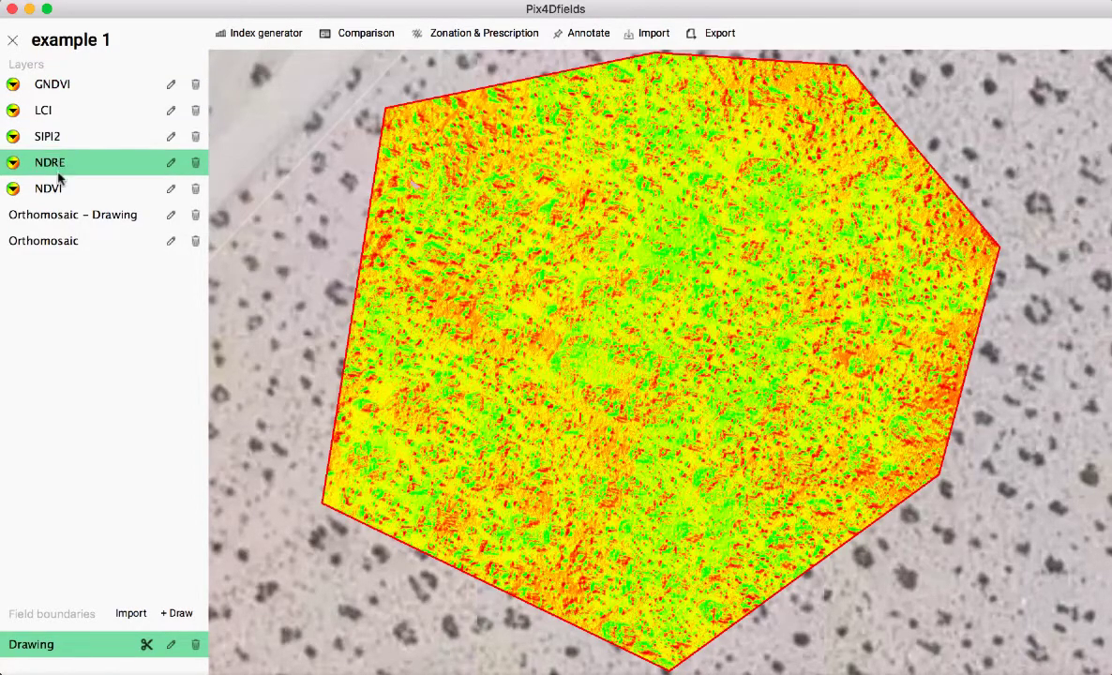
click(56, 187)
click(49, 87)
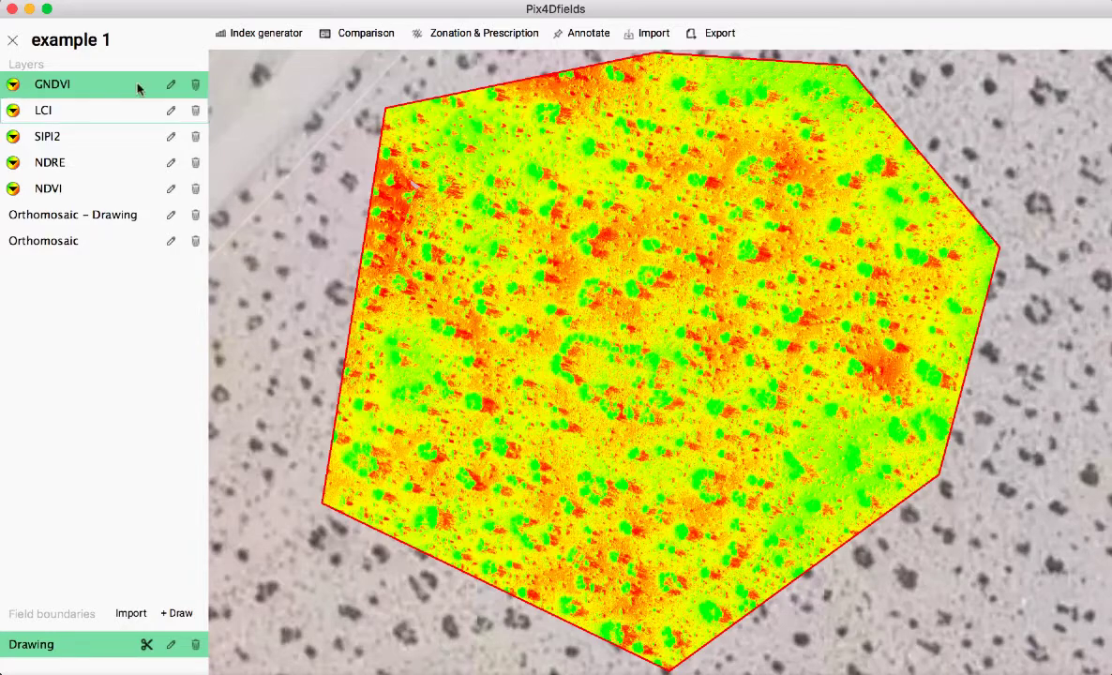
Apply the Thermal colour palette to the GNDVI layer.
click(13, 84)
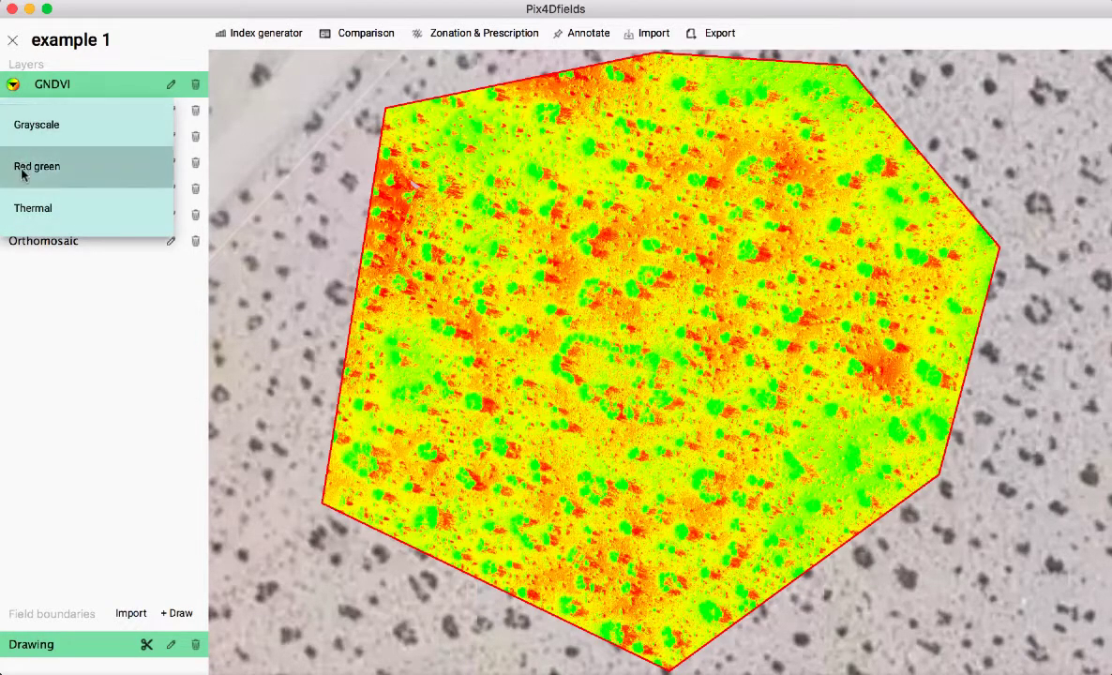
click(23, 169)
click(14, 85)
click(31, 207)
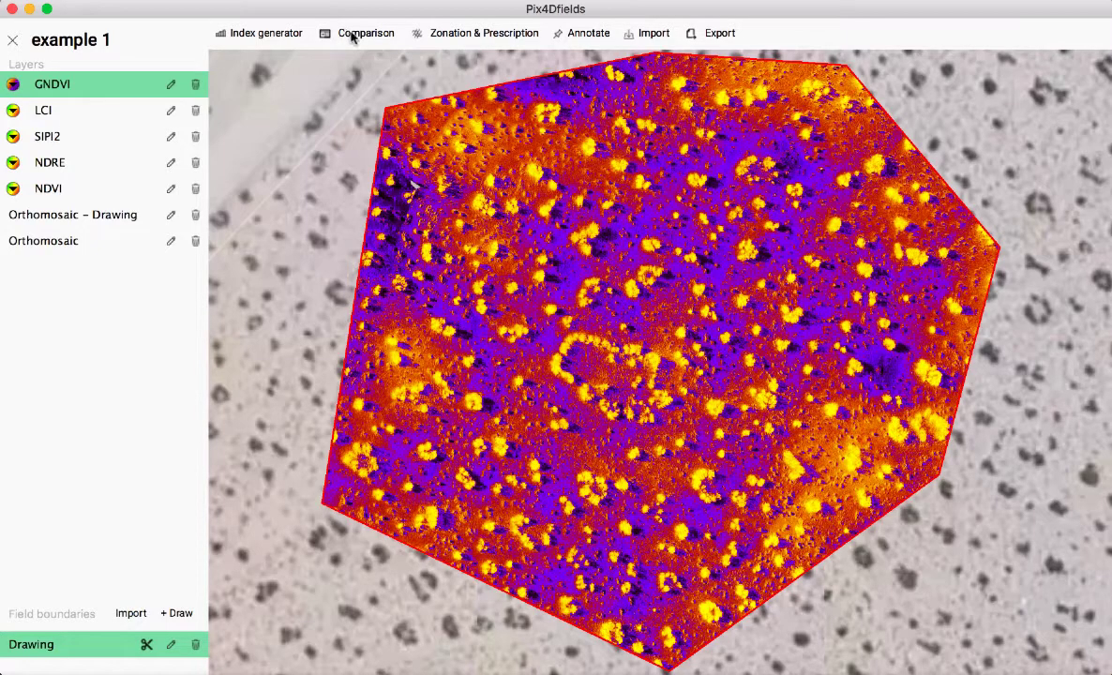
Compare GNDVI (left) against Orthomosaic - Drawing (right) in a single split-screen view.
click(355, 34)
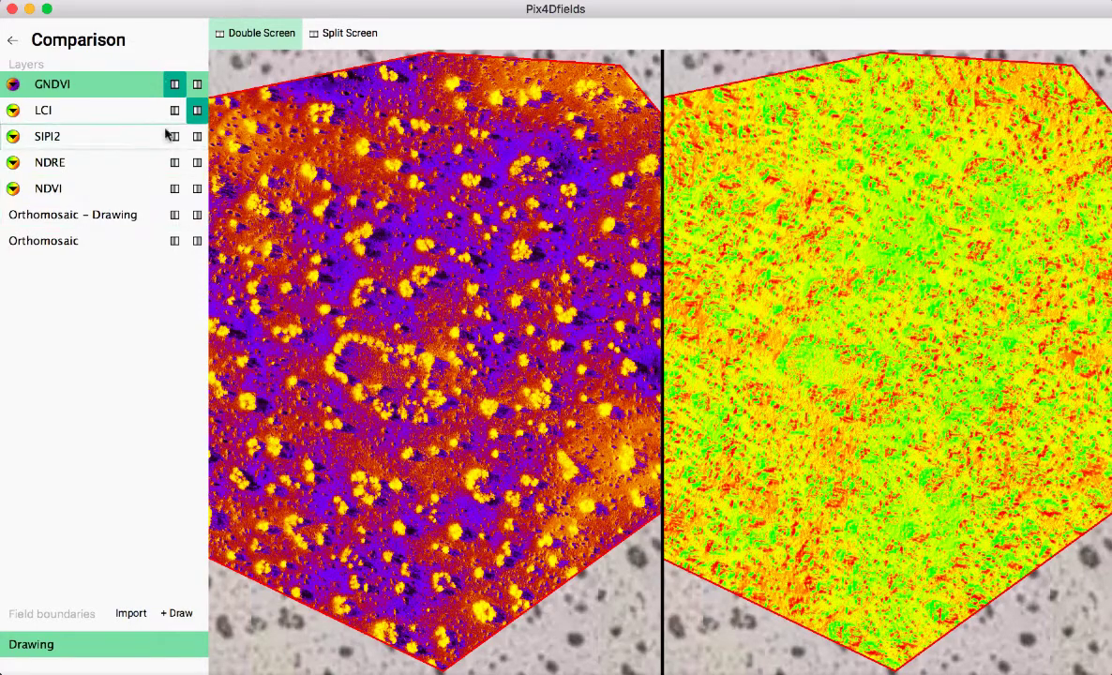
click(197, 218)
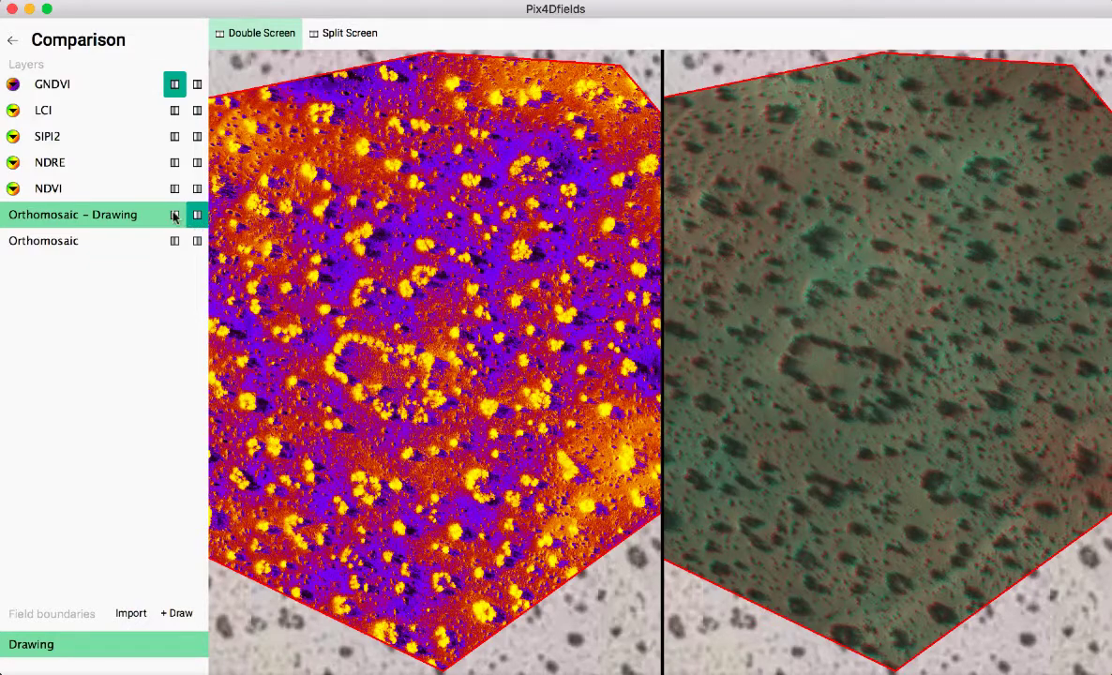
click(174, 215)
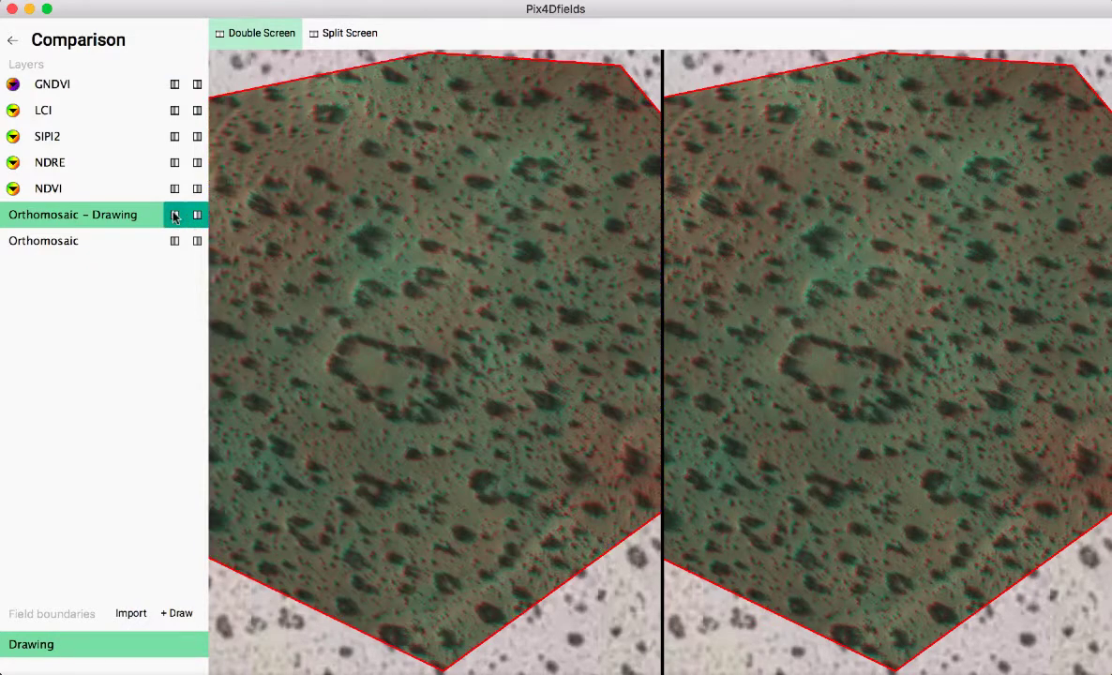
click(174, 84)
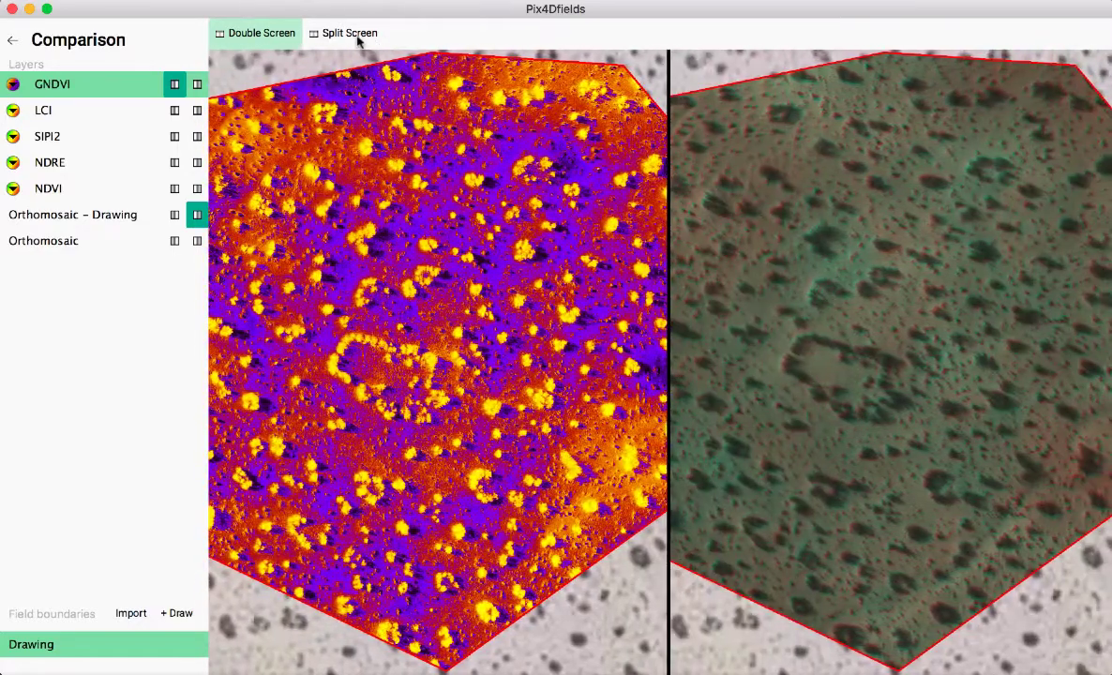
click(347, 33)
mouse_move(664, 280)
mouse_down()
mouse_move(568, 262)
mouse_move(323, 265)
mouse_move(932, 310)
mouse_move(907, 288)
mouse_move(420, 333)
mouse_move(355, 319)
mouse_move(737, 300)
mouse_move(934, 316)
mouse_move(971, 309)
mouse_move(452, 276)
mouse_move(795, 315)
mouse_move(544, 273)
mouse_move(584, 312)
mouse_move(355, 309)
mouse_move(715, 346)
mouse_move(952, 398)
mouse_up()
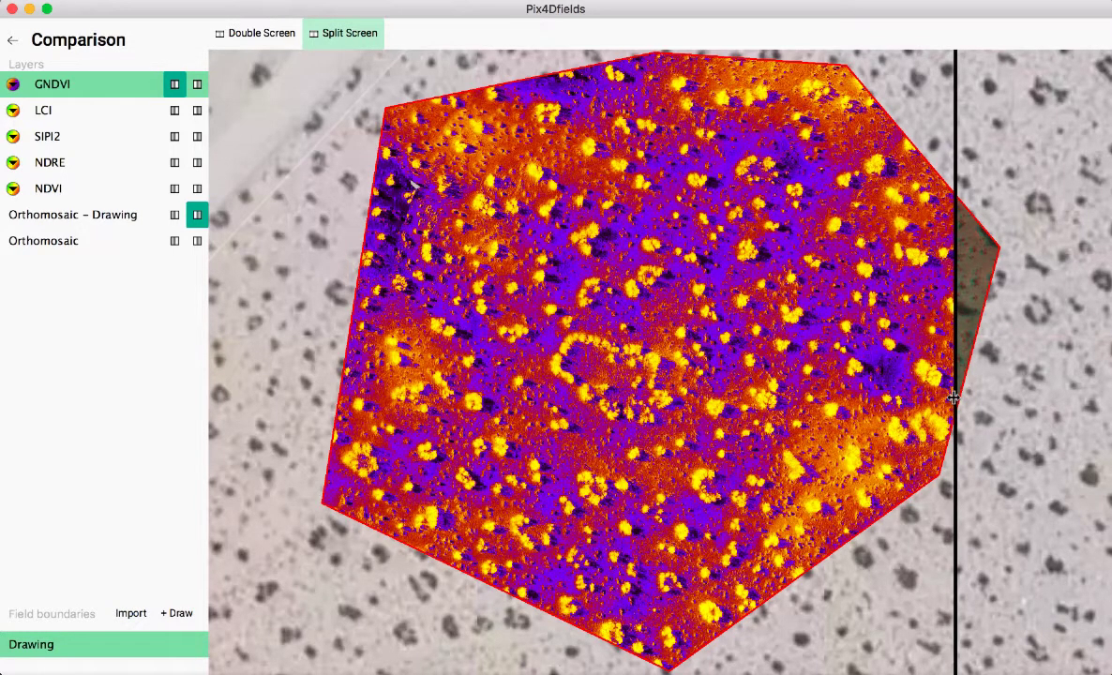
Generate a zonation map from GNDVI with 6 classes and High map detail.
click(12, 40)
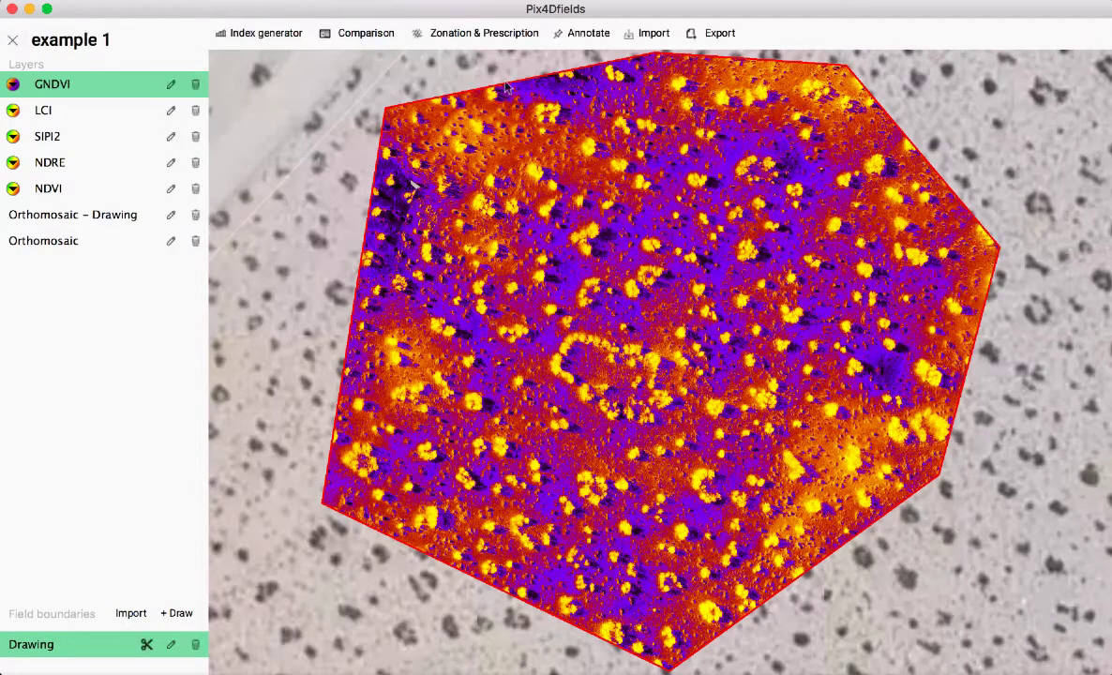
click(453, 34)
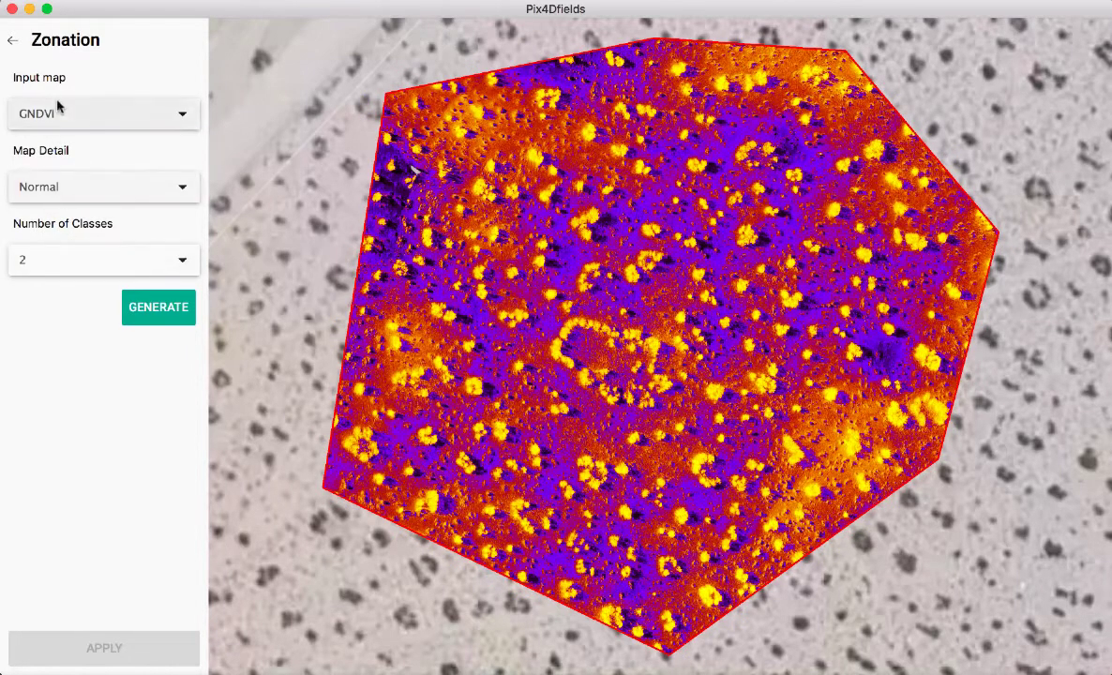
click(39, 261)
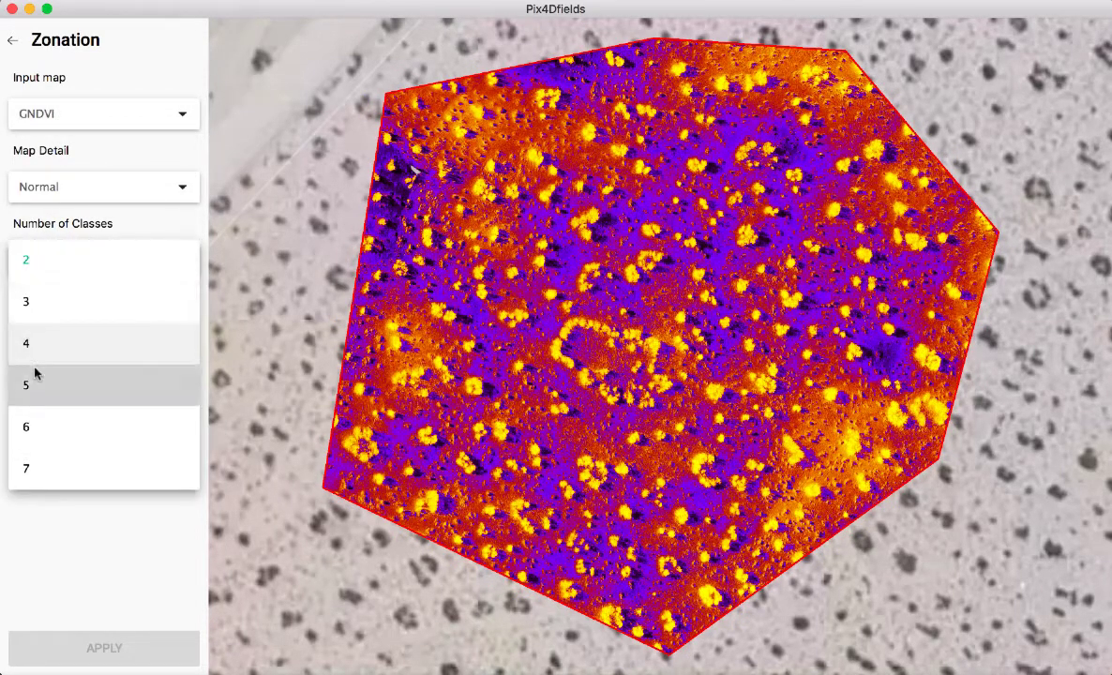
click(34, 424)
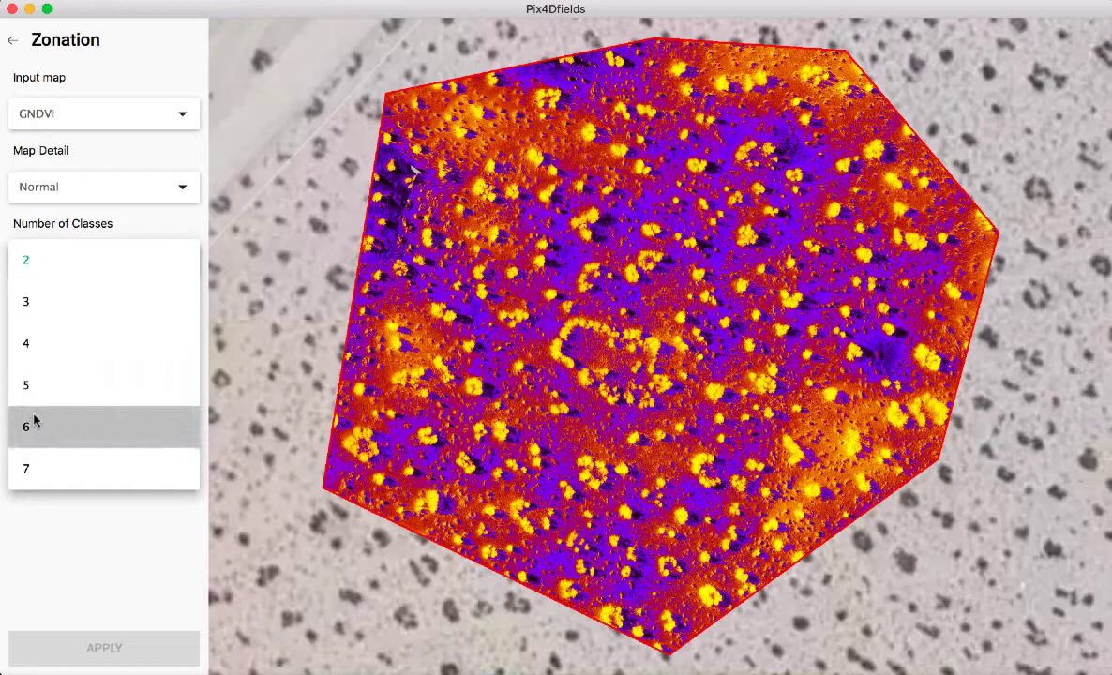
click(54, 193)
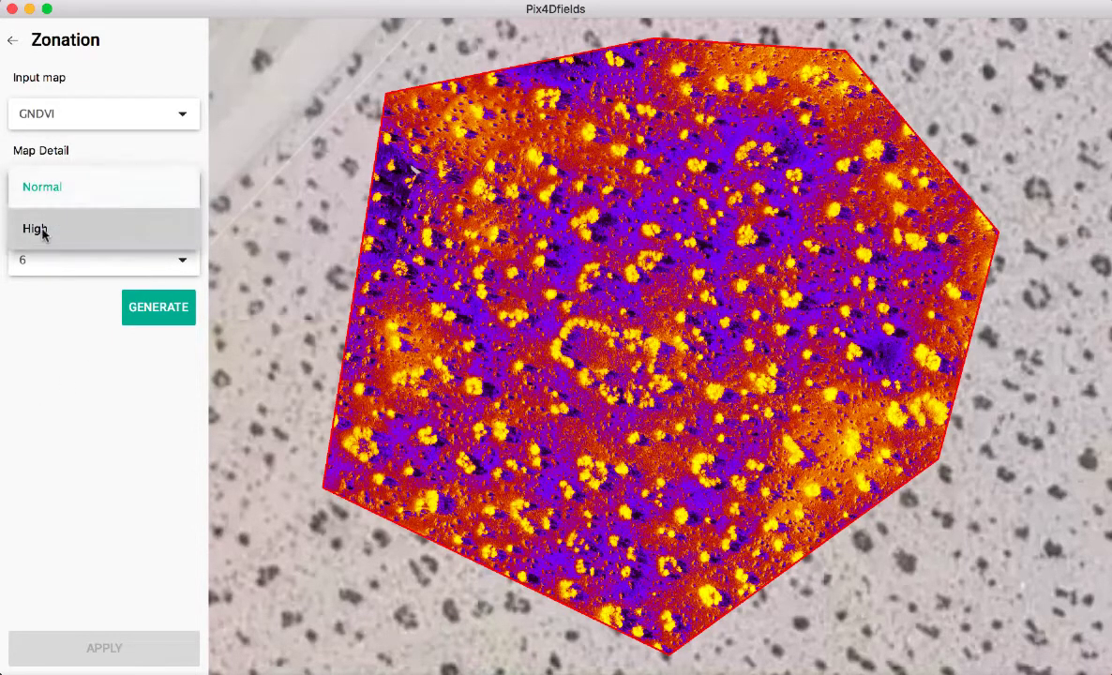
click(39, 229)
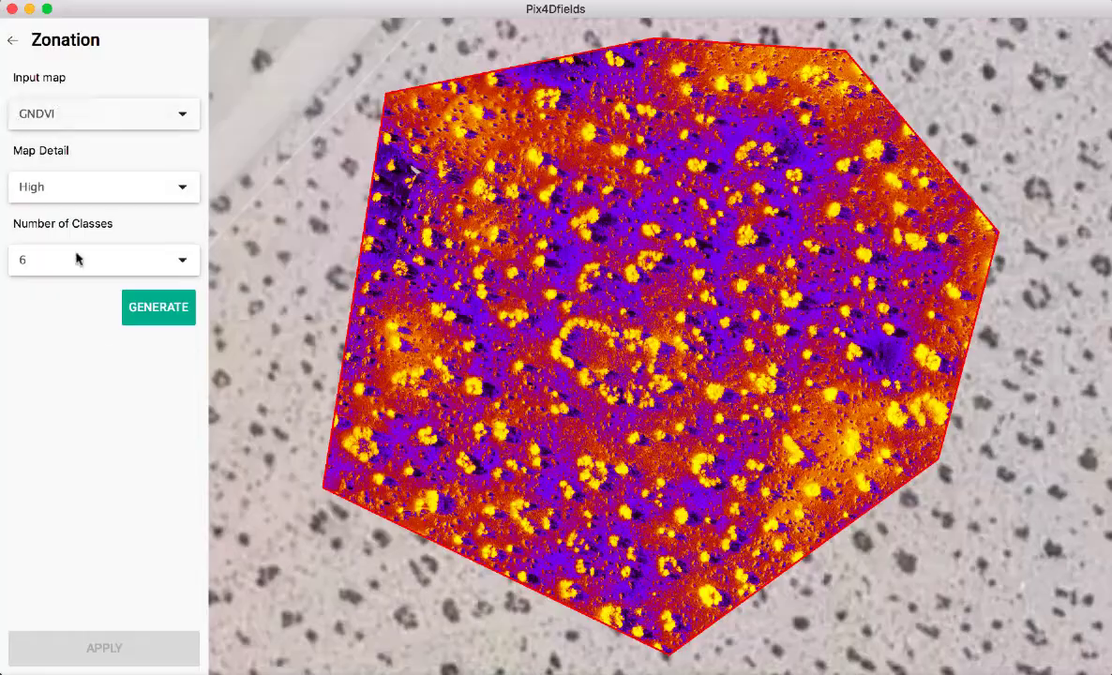
click(149, 313)
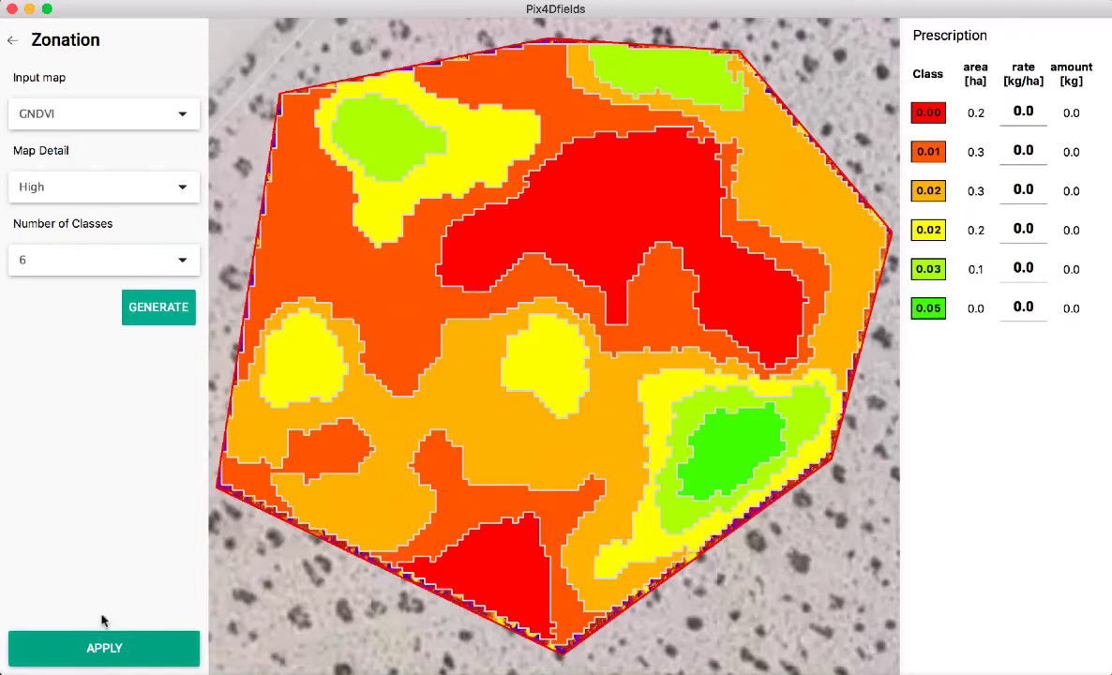
Add a 'King Clone' annotation on the central vegetation ring of the map.
click(11, 42)
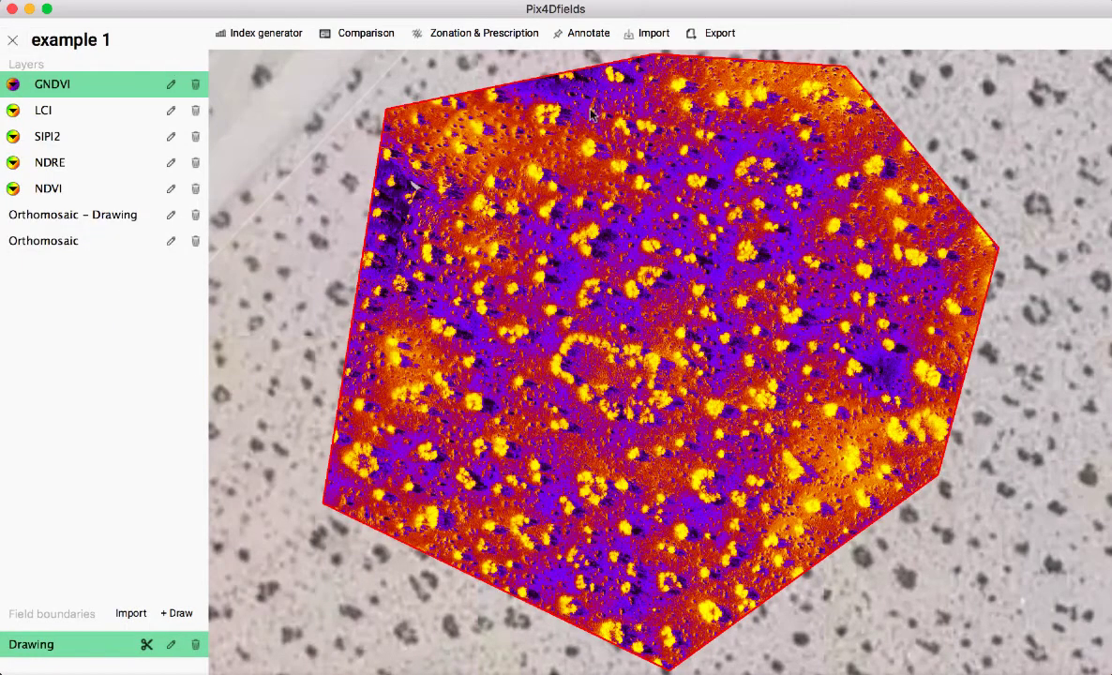
click(588, 34)
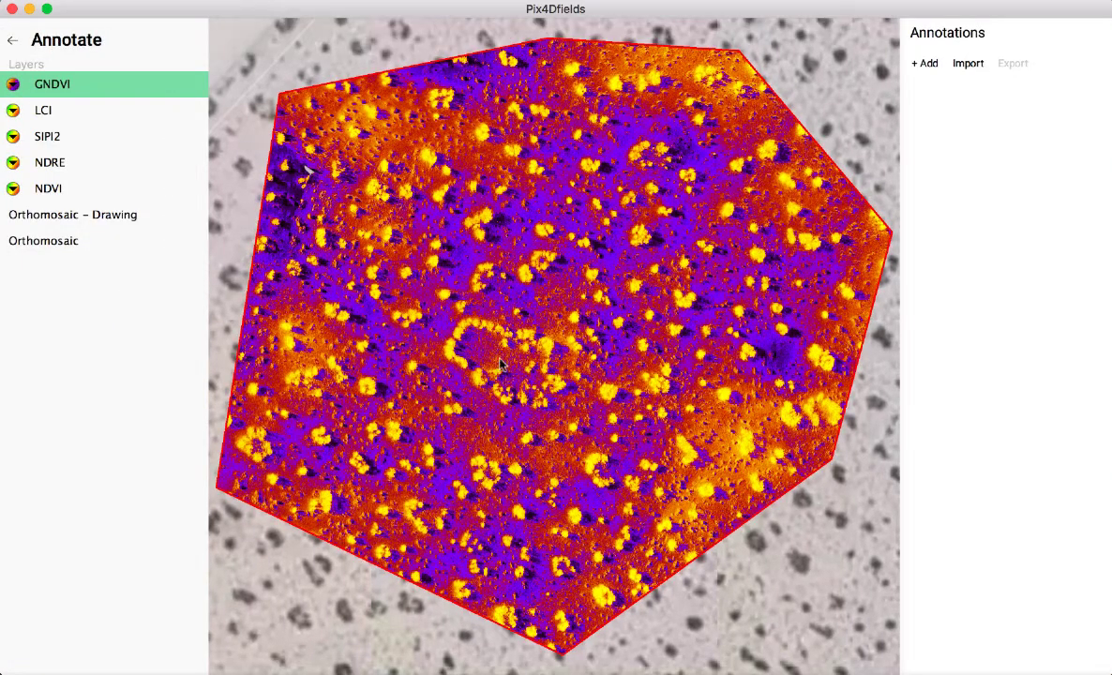
click(924, 64)
click(472, 338)
click(445, 259)
text(King Clone)
click(494, 491)
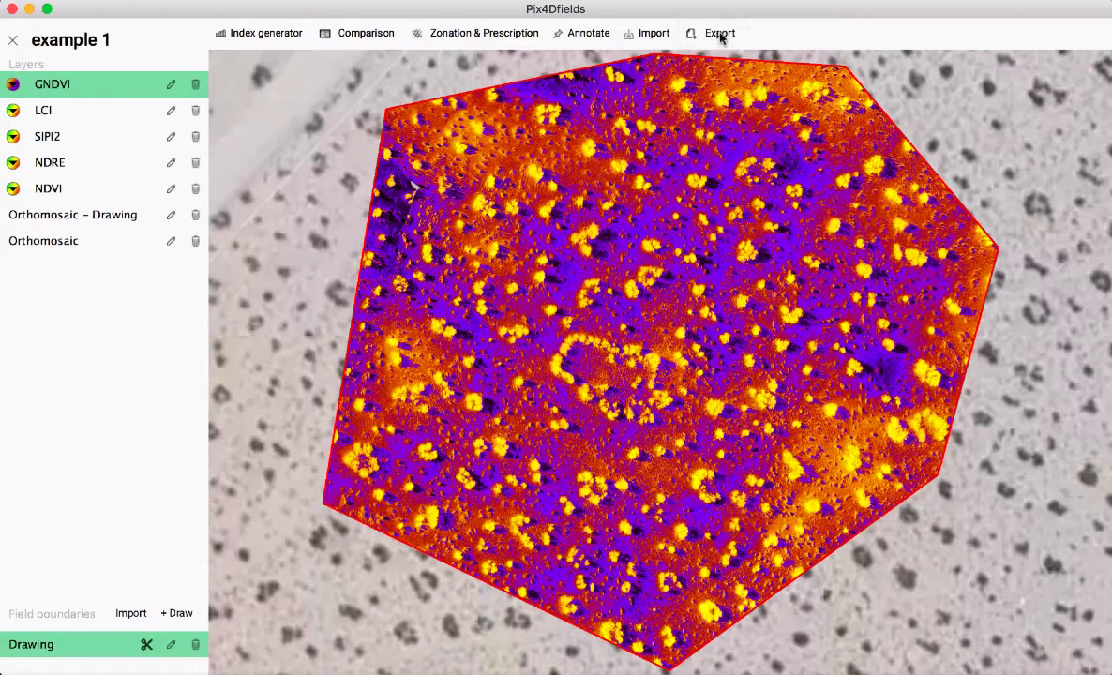
Tick GNDVI, LCI, SIPI2, NDRE and NDVI for export, leaving orthomosaic layers unticked.
click(720, 34)
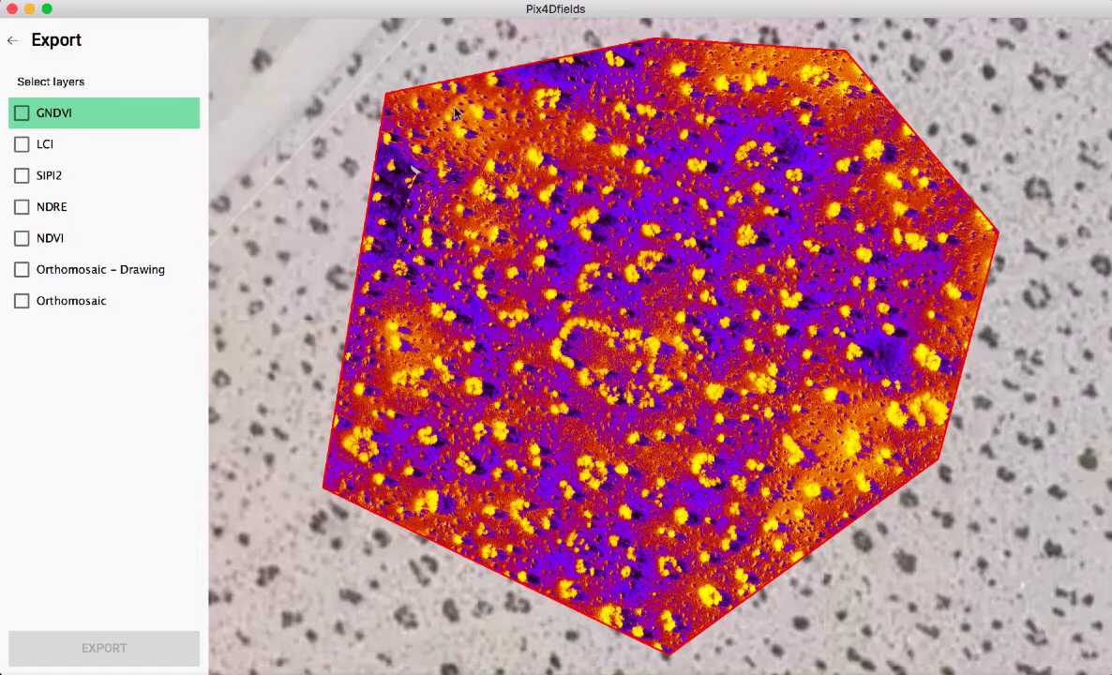
click(21, 114)
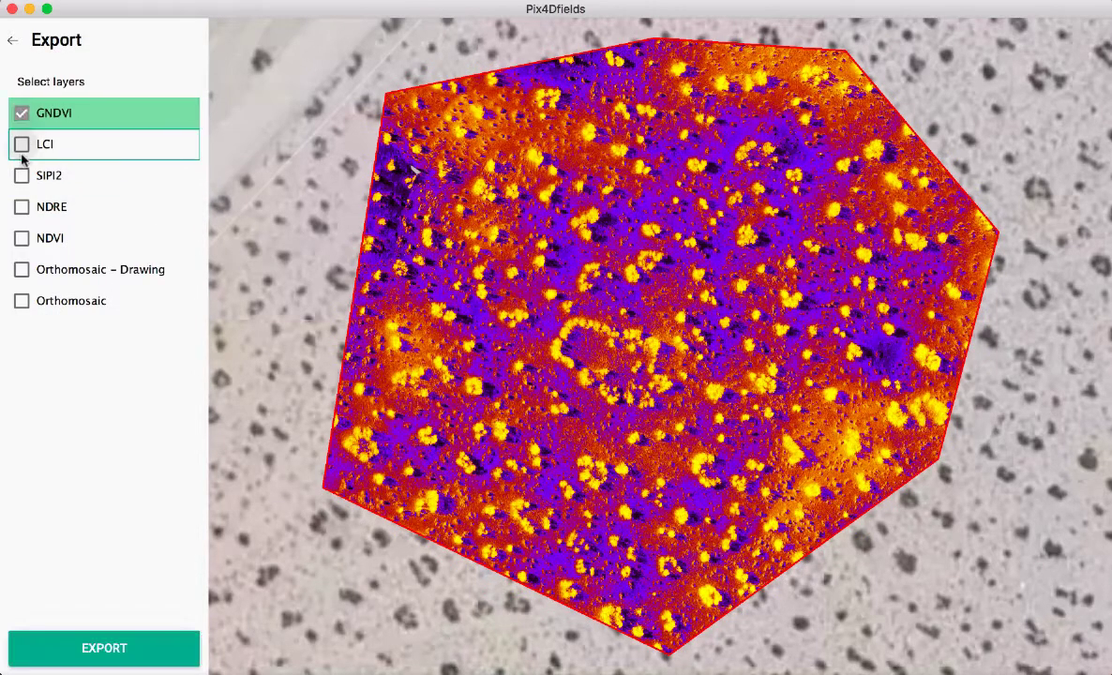
click(22, 144)
click(21, 175)
click(22, 207)
click(21, 238)
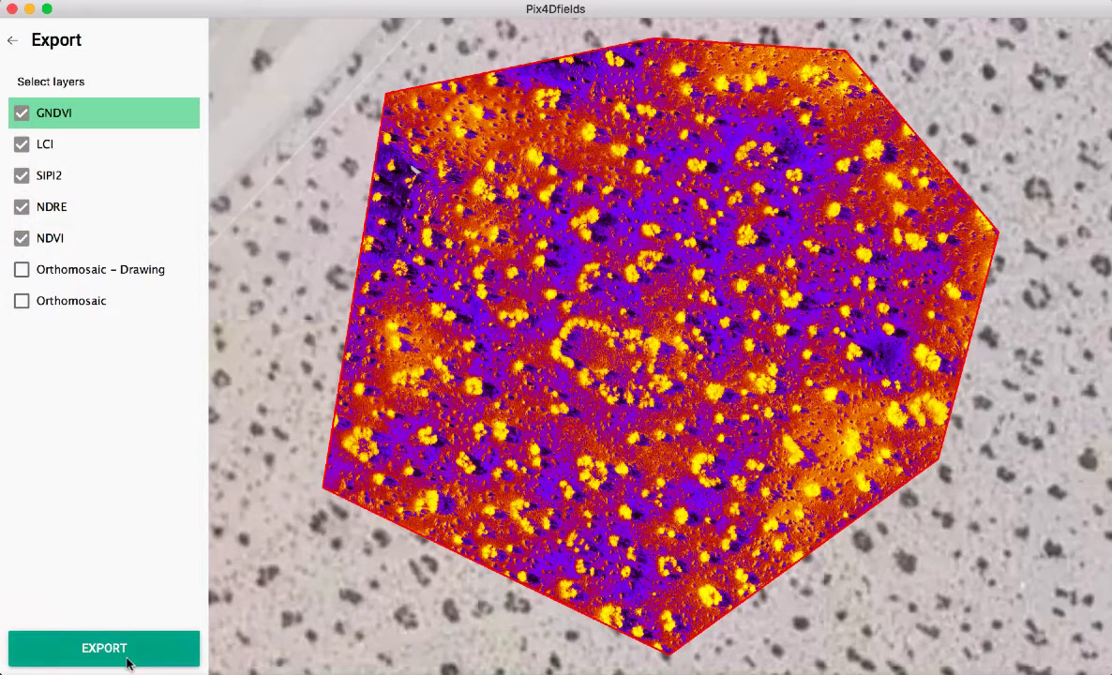